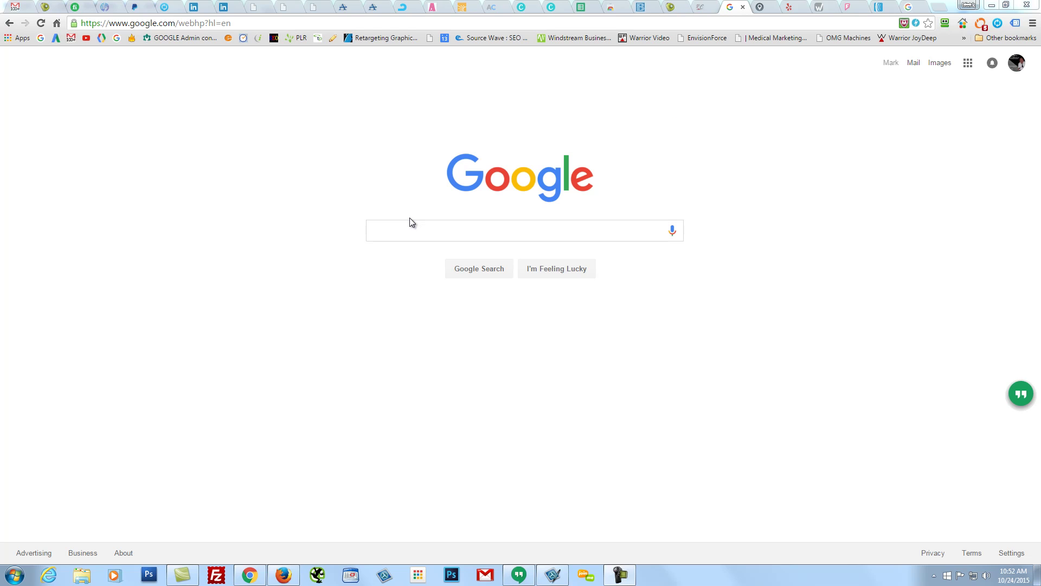
Step: Show Salon Sora's Audience Overview comparing Sep 23–Oct 23 sessions against Aug 23–Sep 22, 2015
{"action": "left_click", "coordinate": [283, 574]}
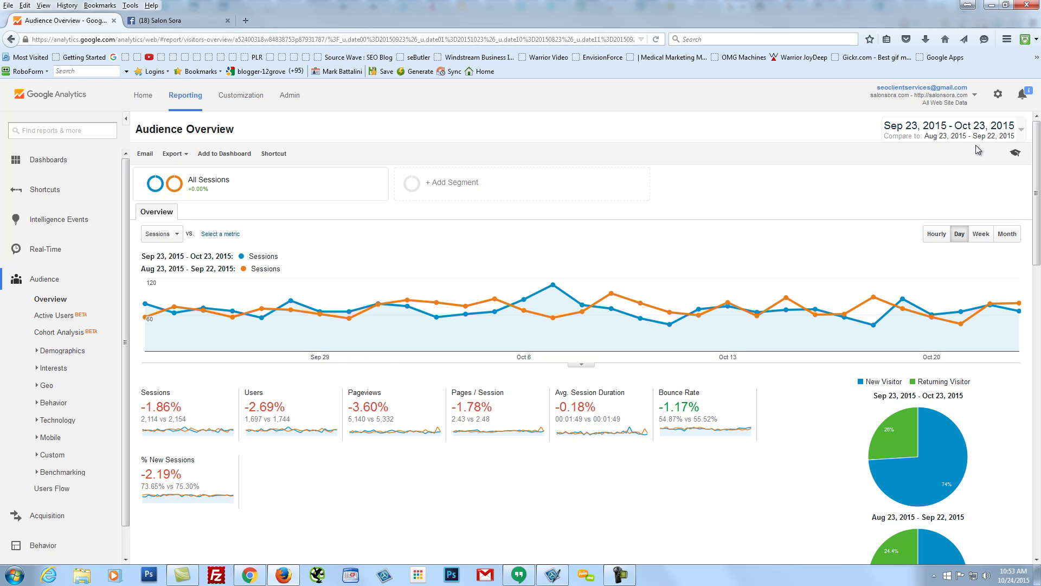
{"action": "scroll", "coordinate": [553, 238], "scroll_direction": "down", "scroll_amount": 1}
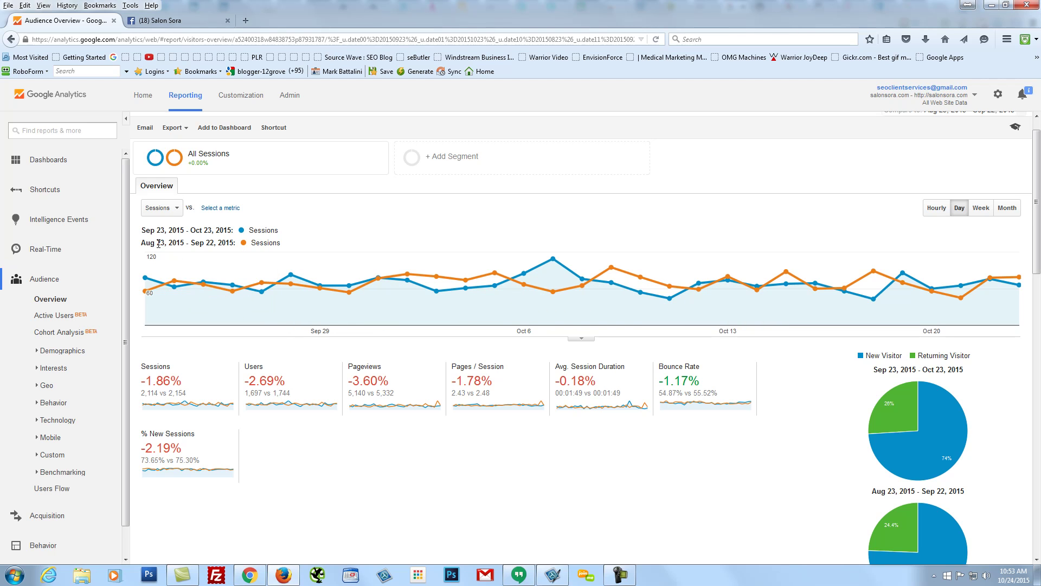
{"action": "left_click_drag", "start_coordinate": [151, 243], "coordinate": [231, 243]}
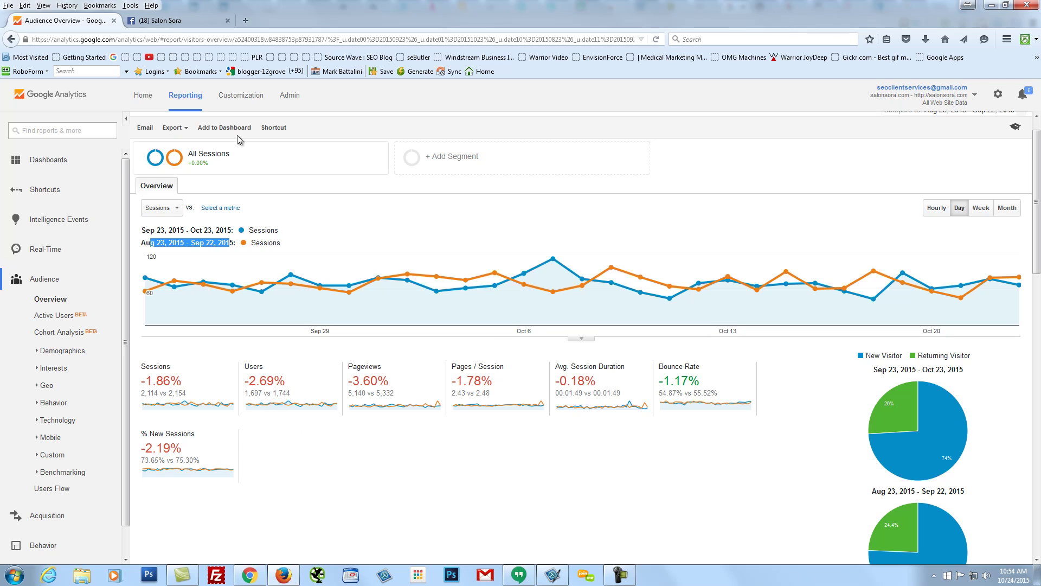
Step: Shift Salon Sora's Facebook Post Reach chart to 8/17/2015–9/16/2015
{"action": "left_click", "coordinate": [176, 20]}
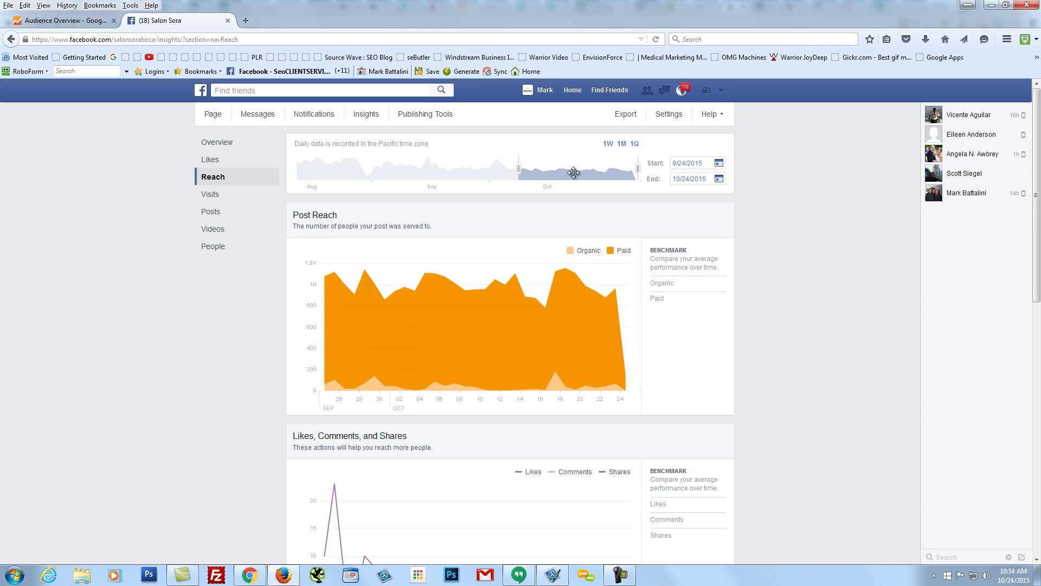
{"action": "left_click_drag", "start_coordinate": [572, 174], "coordinate": [428, 173]}
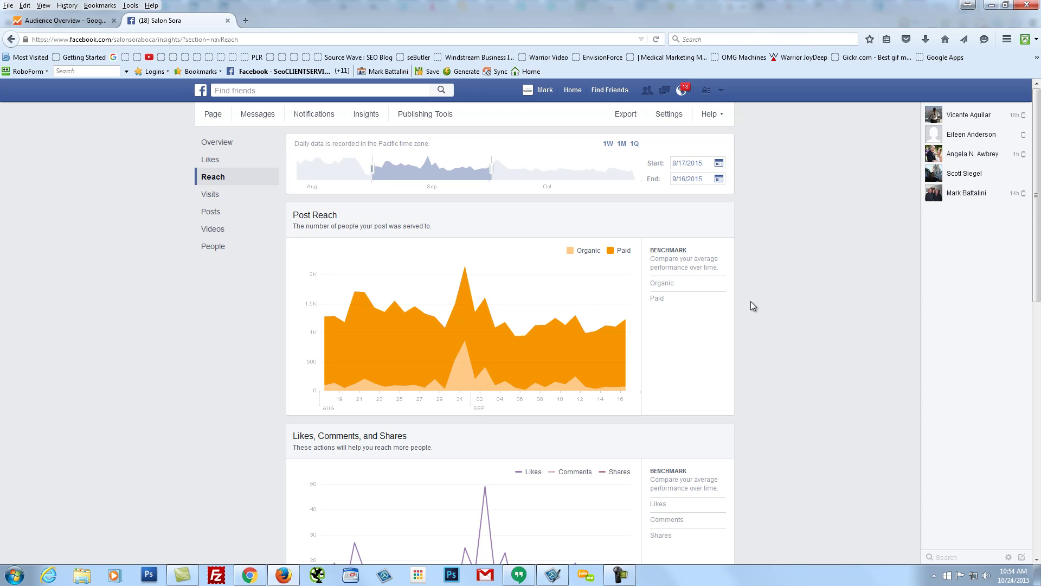
Step: Search Google for 'salons boca' and highlight the salonsora.com result address
{"action": "left_click", "coordinate": [251, 580]}
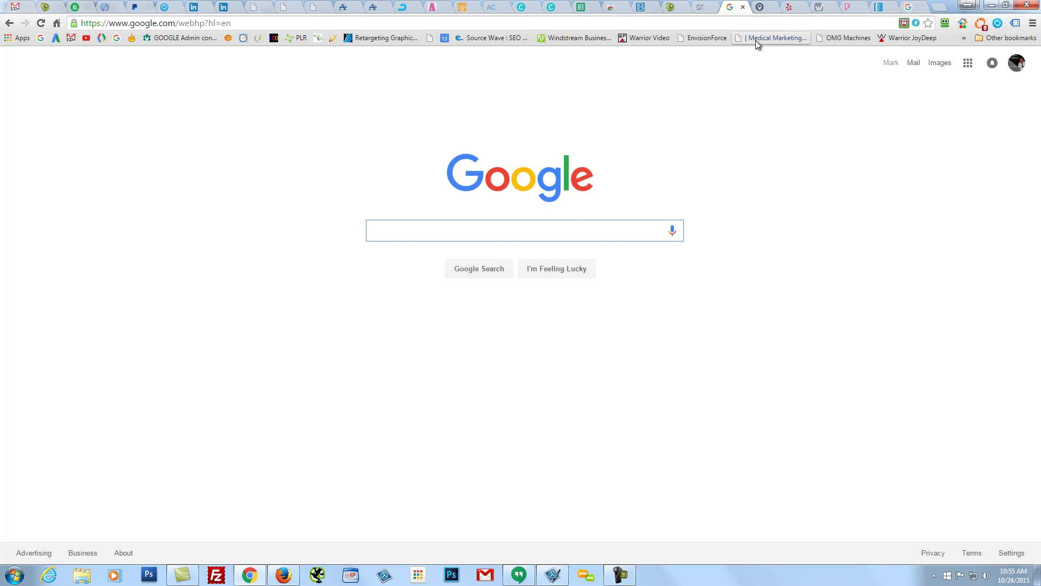
{"action": "type", "text": "salo"}
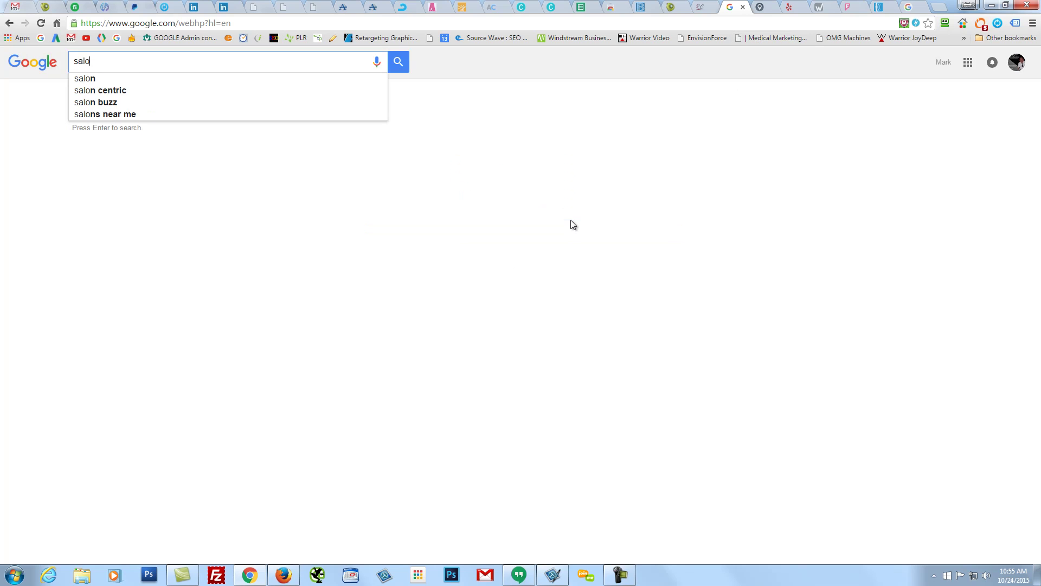
{"action": "type", "text": "ns boca"}
{"action": "key", "text": "Return"}
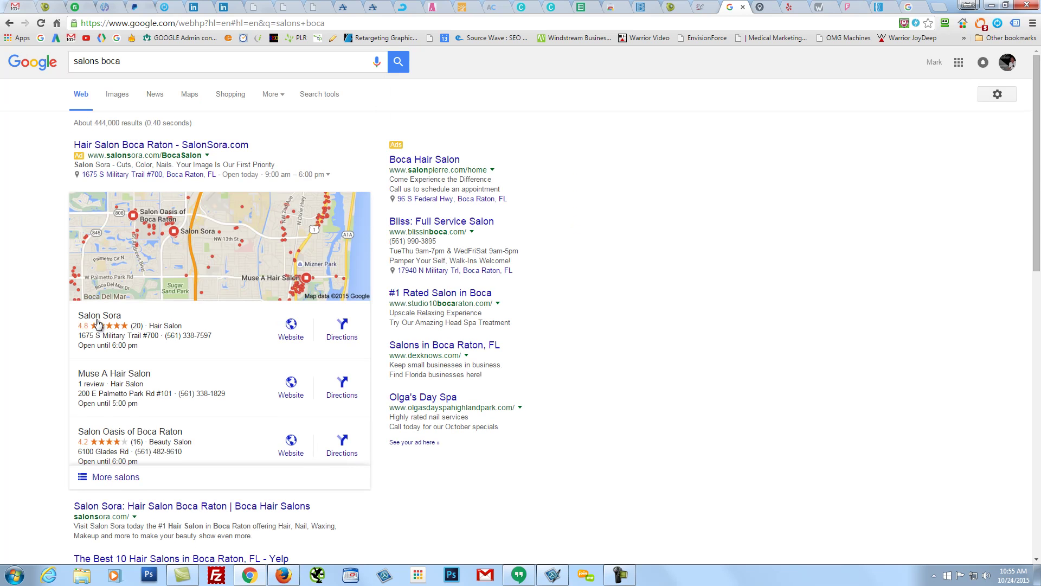
{"action": "left_click_drag", "start_coordinate": [74, 516], "coordinate": [114, 516]}
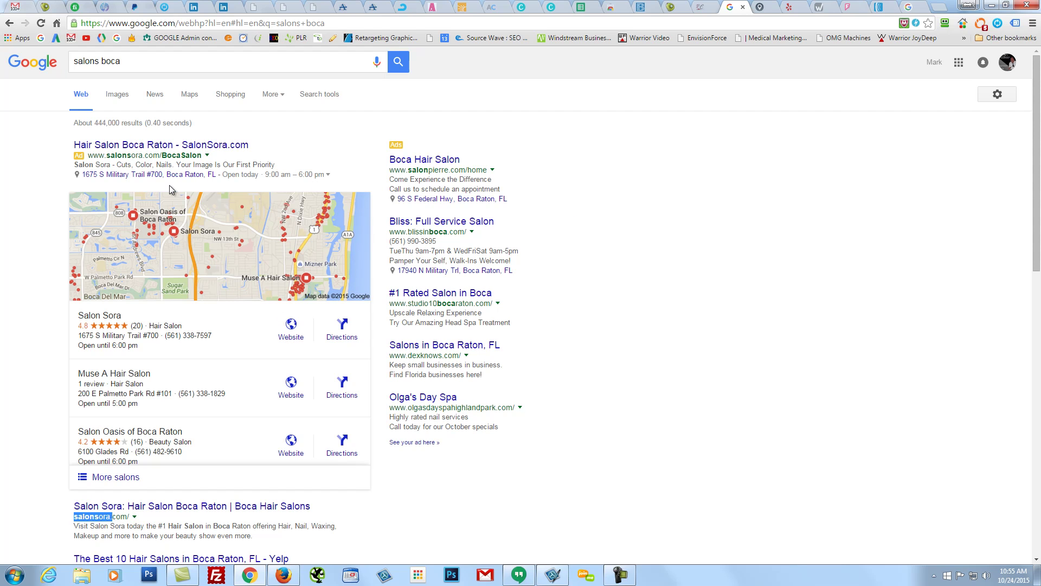
Step: Refine the query to 'best salons boca' and run the search
{"action": "left_click", "coordinate": [74, 61]}
{"action": "type", "text": "best"}
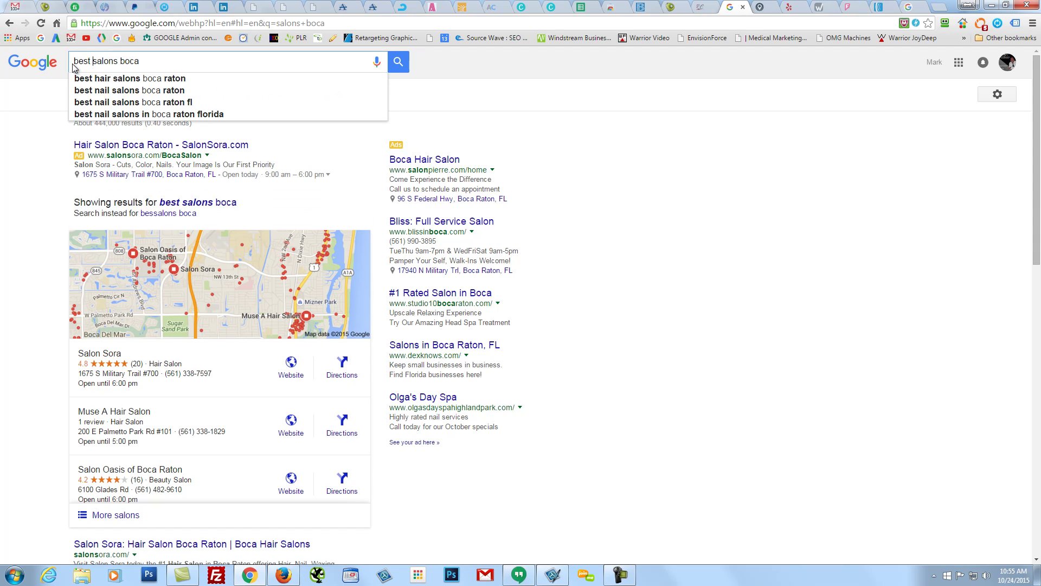
{"action": "key", "text": "Return"}
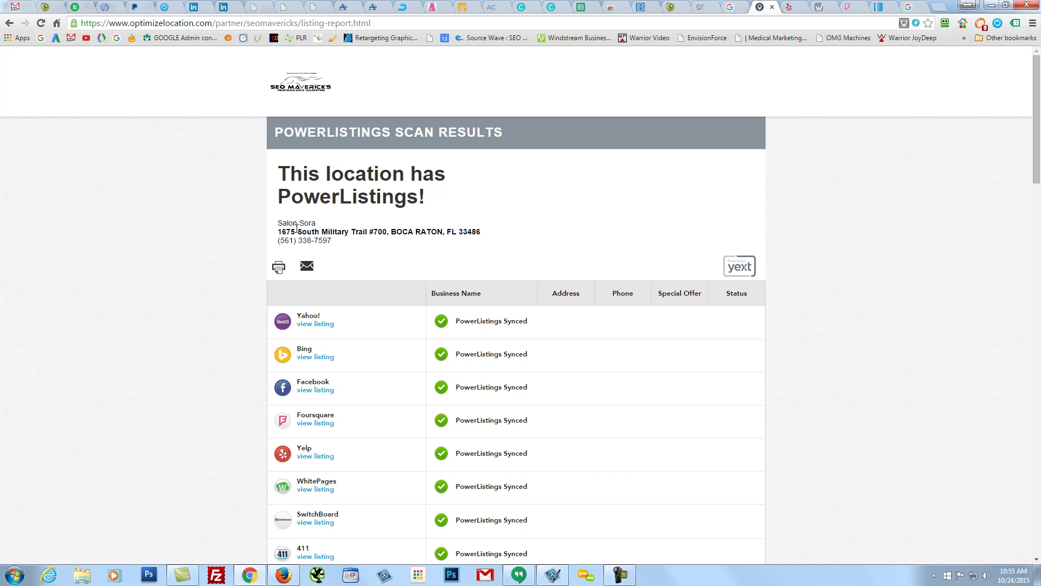
Step: Highlight Salon Sora's name and address, then scroll through all synced directories, Yahoo! to Brownbook.net
{"action": "left_click_drag", "start_coordinate": [277, 223], "coordinate": [349, 233]}
{"action": "scroll", "coordinate": [386, 318], "scroll_direction": "down", "scroll_amount": 2}
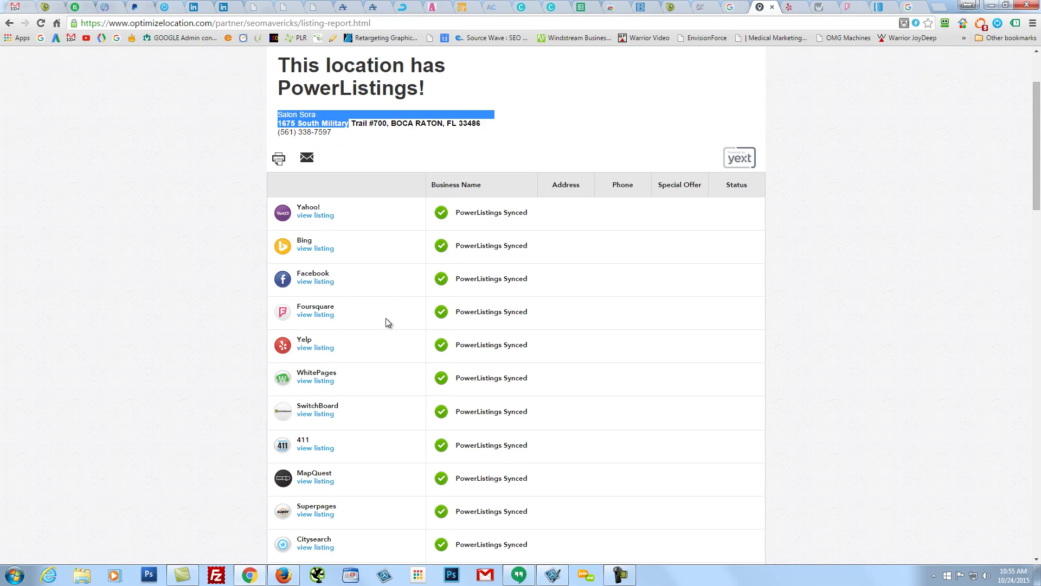
{"action": "scroll", "coordinate": [385, 317], "scroll_direction": "down", "scroll_amount": 3}
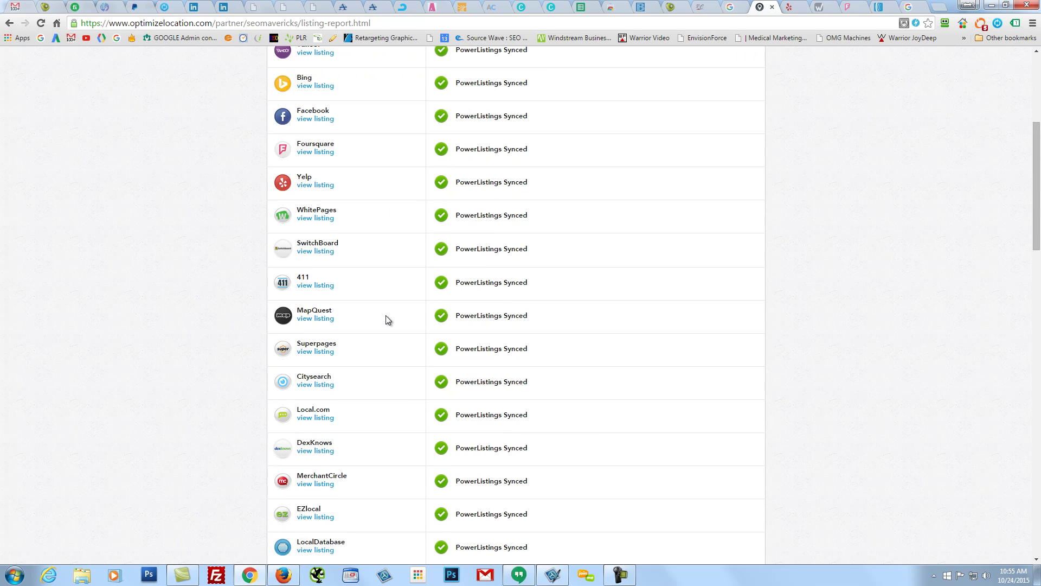
{"action": "scroll", "coordinate": [386, 313], "scroll_direction": "down", "scroll_amount": 16}
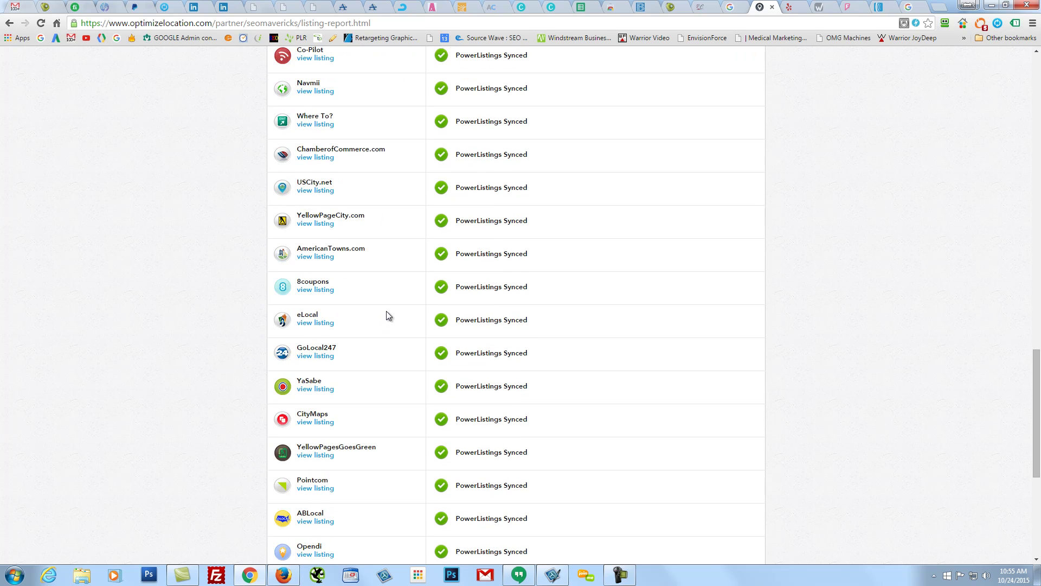
{"action": "scroll", "coordinate": [386, 316], "scroll_direction": "down", "scroll_amount": 6}
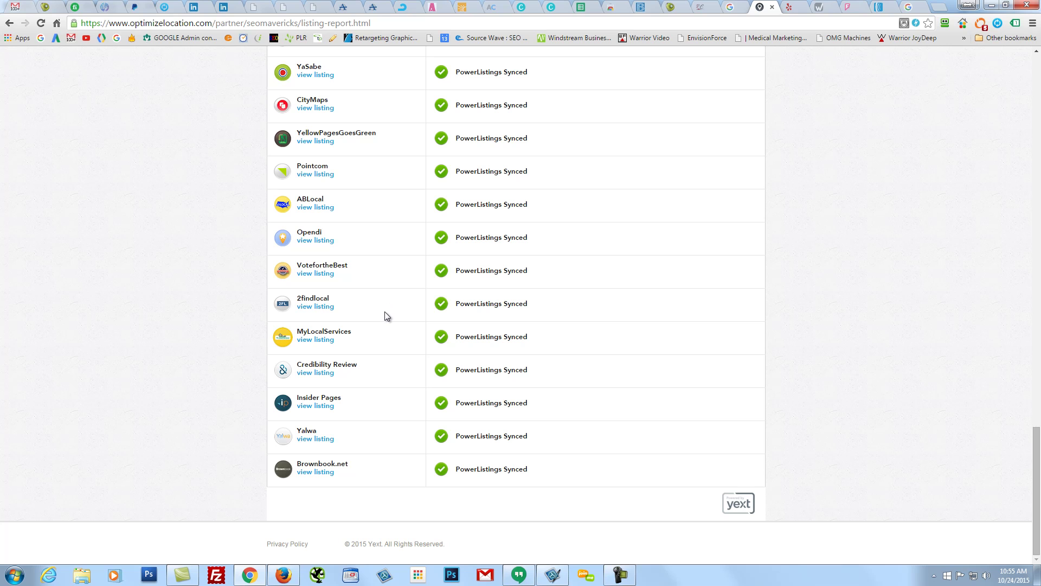
{"action": "scroll", "coordinate": [385, 312], "scroll_direction": "up", "scroll_amount": 11}
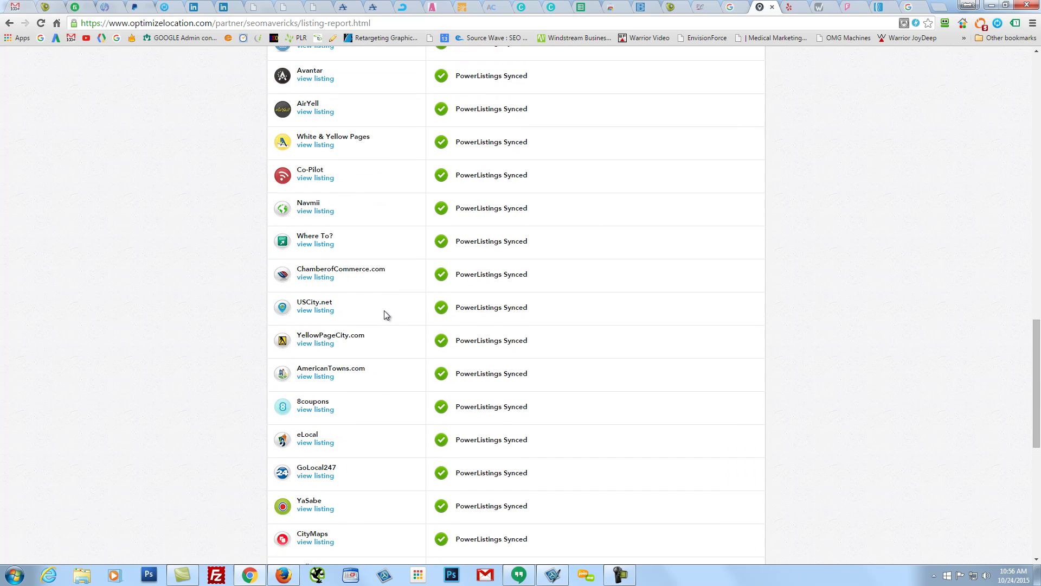
{"action": "scroll", "coordinate": [385, 313], "scroll_direction": "up", "scroll_amount": 13}
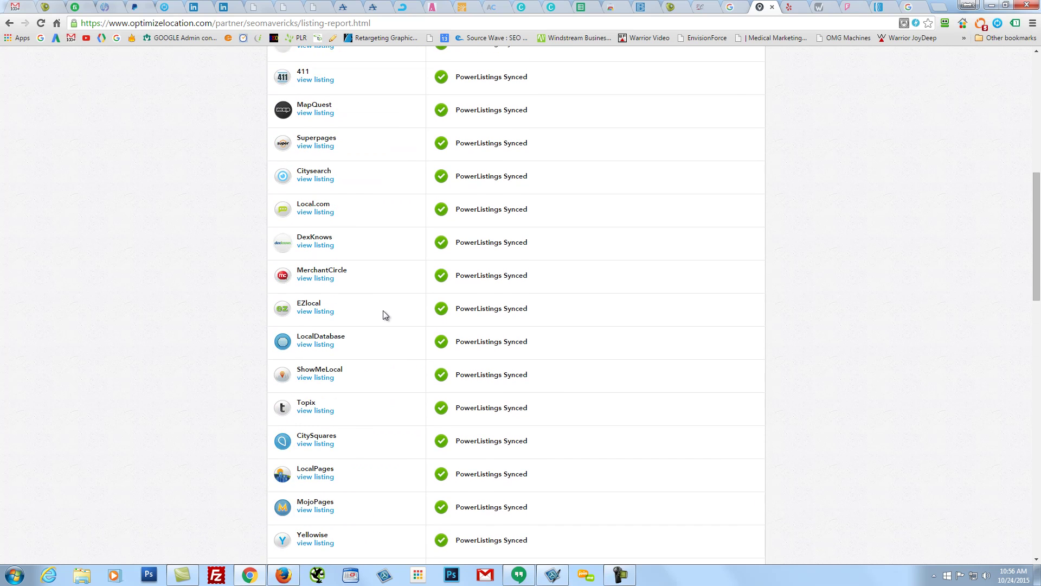
{"action": "scroll", "coordinate": [383, 311], "scroll_direction": "up", "scroll_amount": 5}
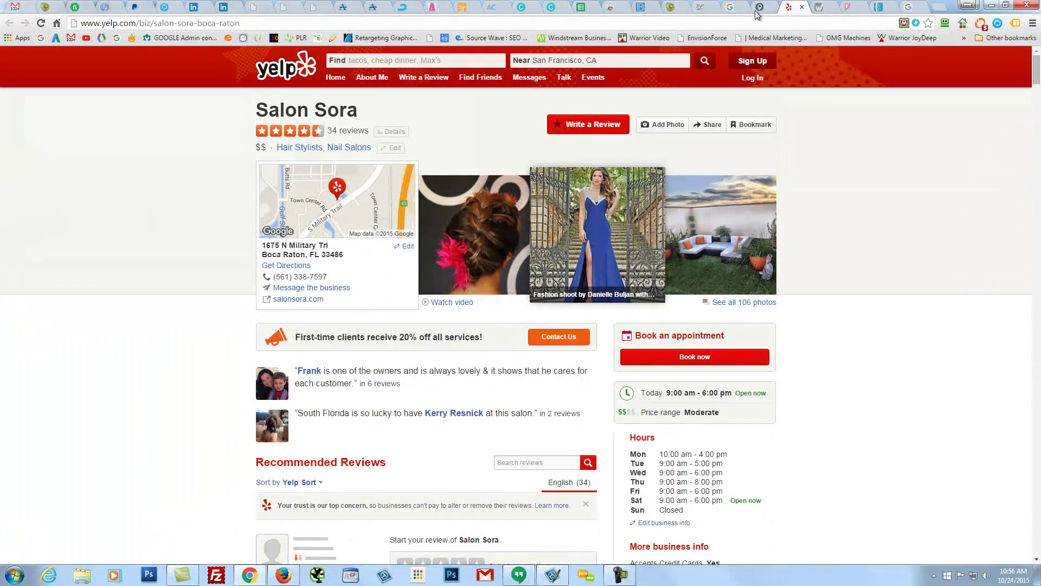
Step: Reopen the optimizelocation PowerListings scan report and scroll to the footer and back up
{"action": "left_click", "coordinate": [758, 10]}
{"action": "scroll", "coordinate": [447, 400], "scroll_direction": "down", "scroll_amount": 5}
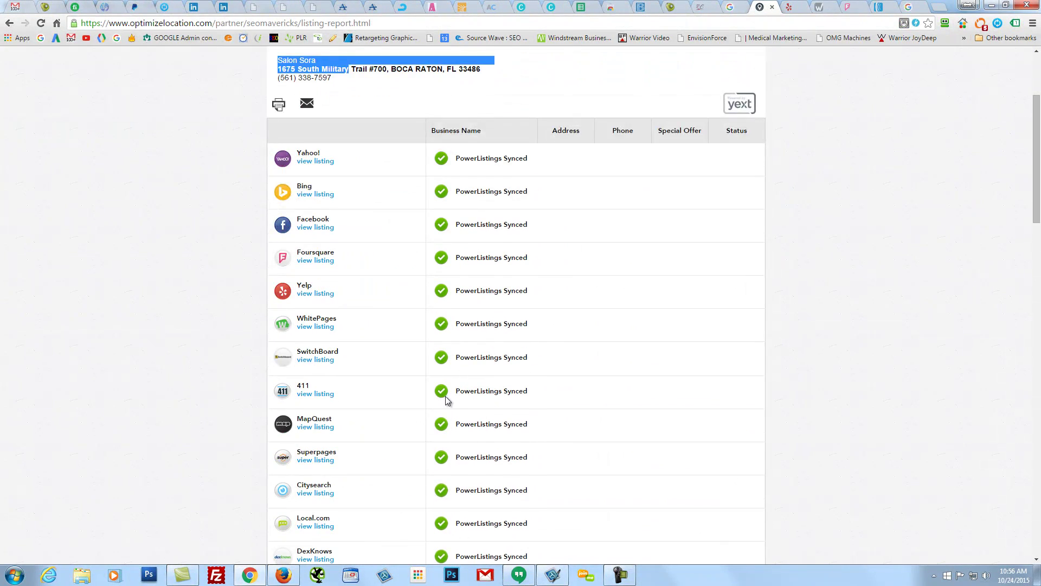
{"action": "scroll", "coordinate": [447, 398], "scroll_direction": "down", "scroll_amount": 20}
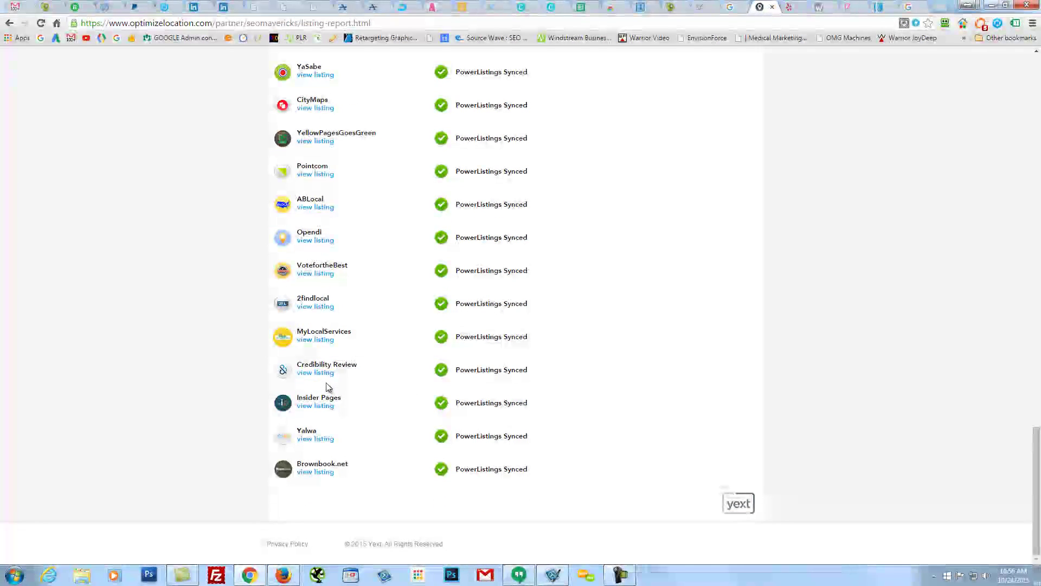
{"action": "scroll", "coordinate": [327, 386], "scroll_direction": "up", "scroll_amount": 15}
{"action": "scroll", "coordinate": [330, 385], "scroll_direction": "up", "scroll_amount": 9}
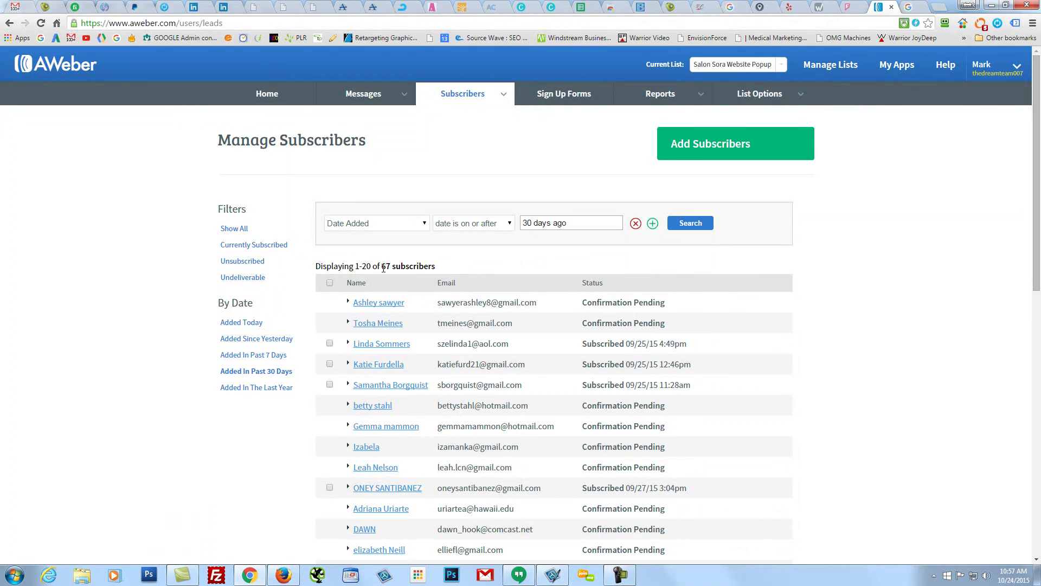
Step: Scroll through the 67 Salon Sora Website Popup subscribers added in the past 30 days
{"action": "scroll", "coordinate": [381, 346], "scroll_direction": "down", "scroll_amount": 5}
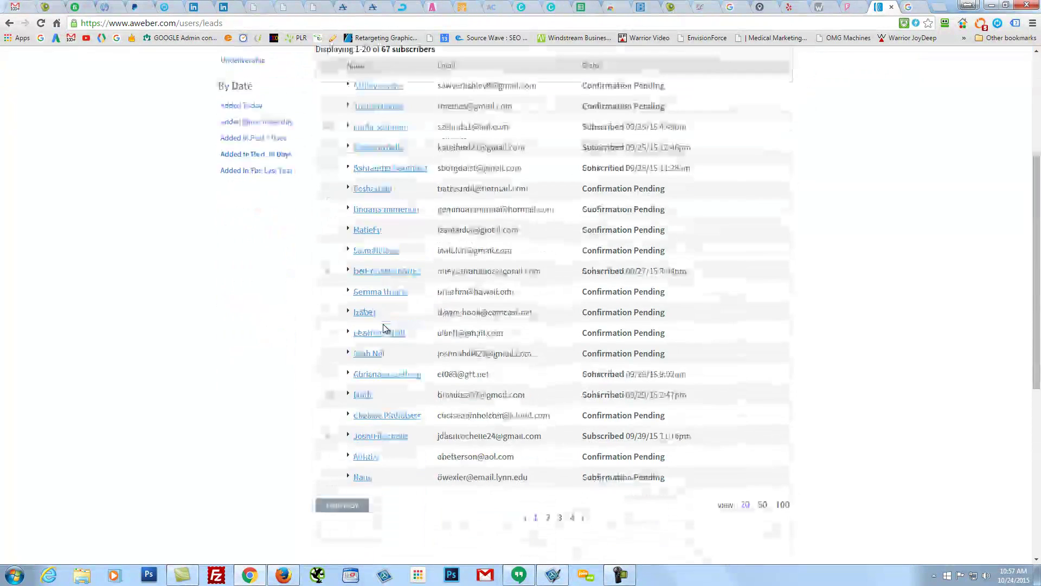
{"action": "scroll", "coordinate": [384, 329], "scroll_direction": "up", "scroll_amount": 4}
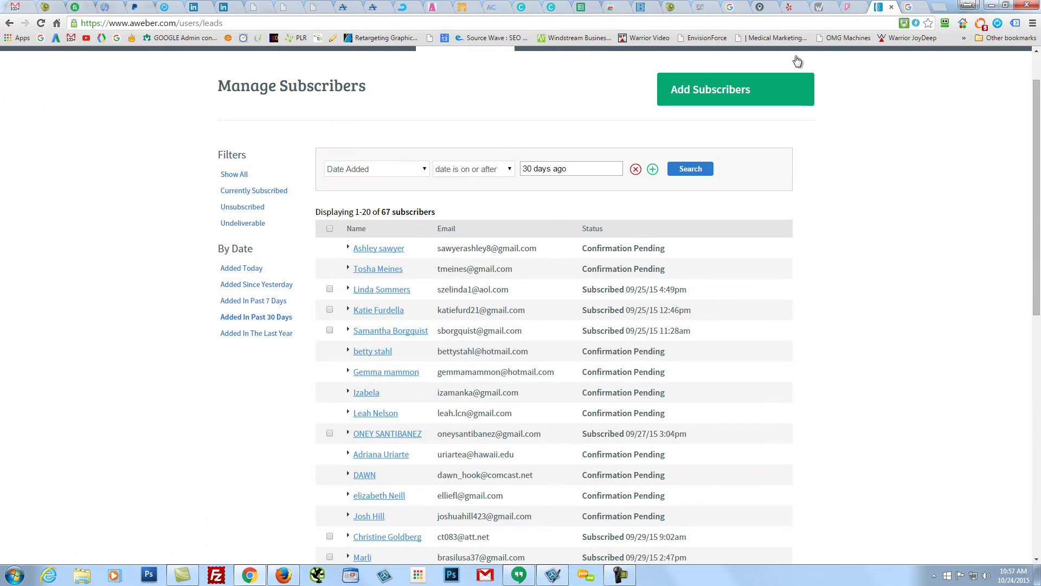
Step: View the Facebook Insights reach report, then return to the 'best salons boca' Google results
{"action": "left_click", "coordinate": [283, 575]}
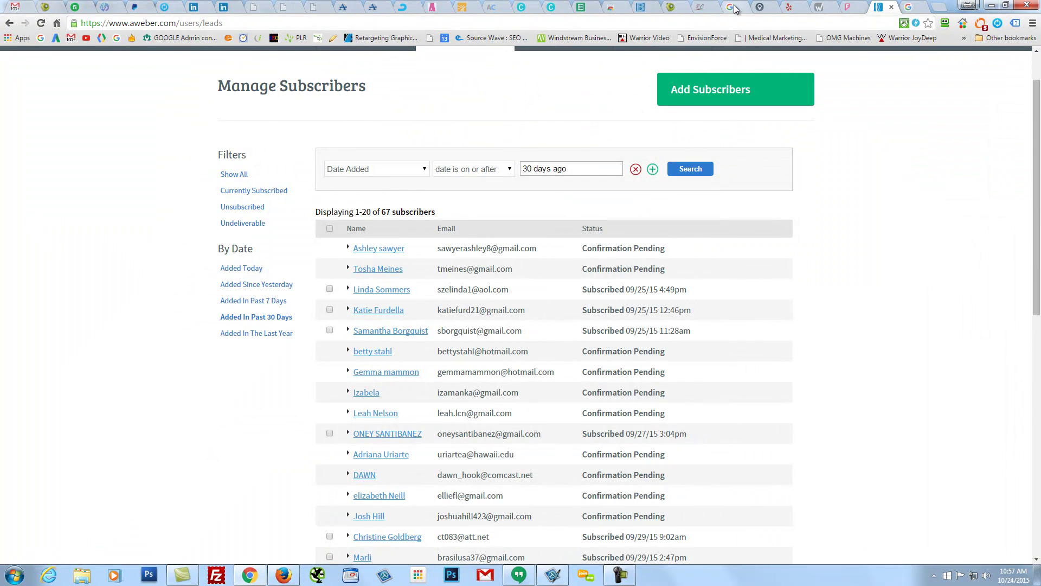
{"action": "left_click", "coordinate": [735, 8]}
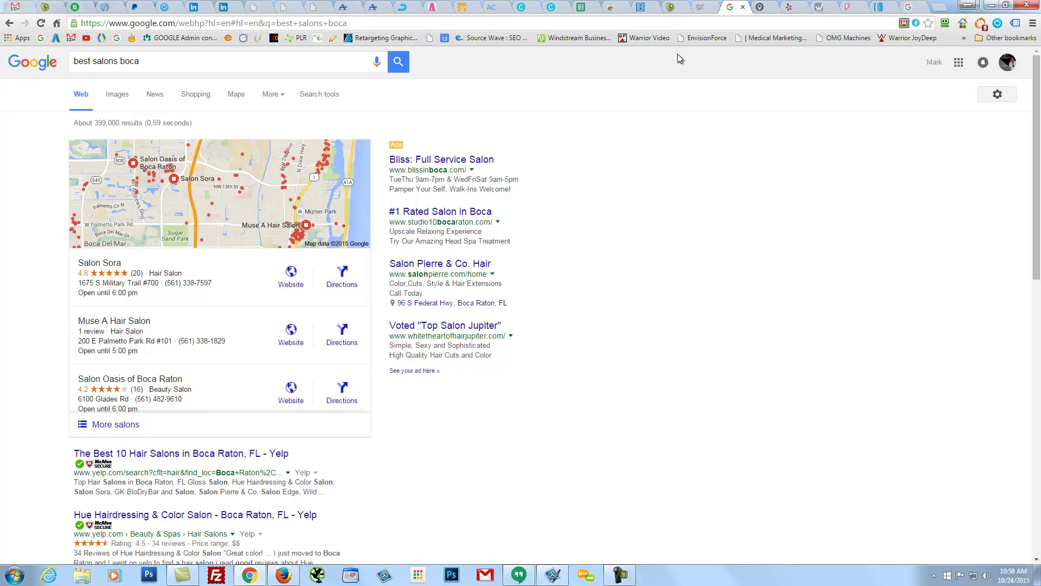
Step: Show Salon Sora's Yelp page with 34 reviews and 9:00 am – 6:00 pm hours
{"action": "left_click", "coordinate": [792, 6]}
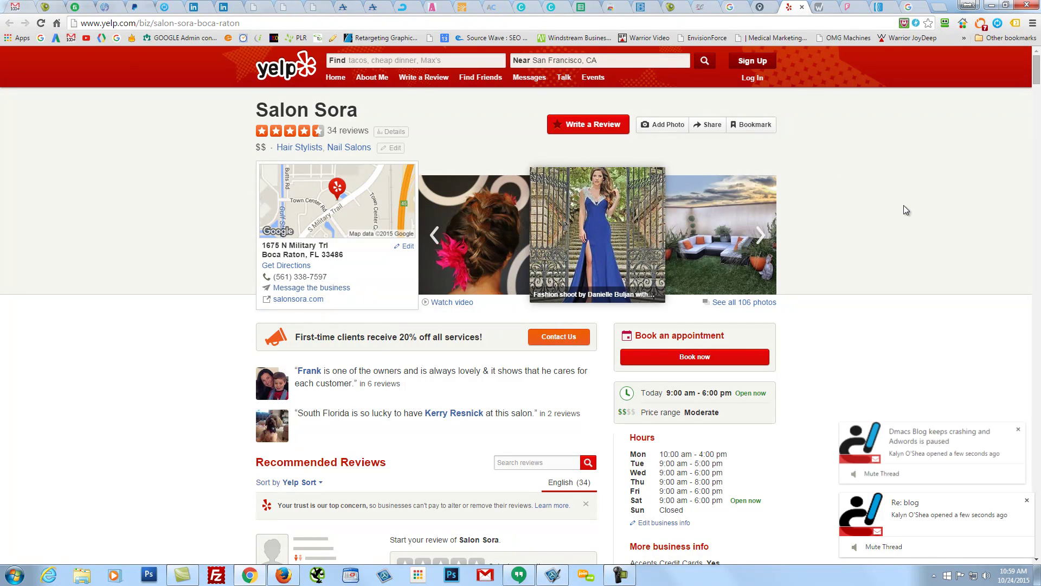
Step: Scroll the PowerListings report to confirm all directories synced, then return to the 'best salons boca' results
{"action": "left_click", "coordinate": [773, 8]}
{"action": "scroll", "coordinate": [753, 238], "scroll_direction": "down", "scroll_amount": 7}
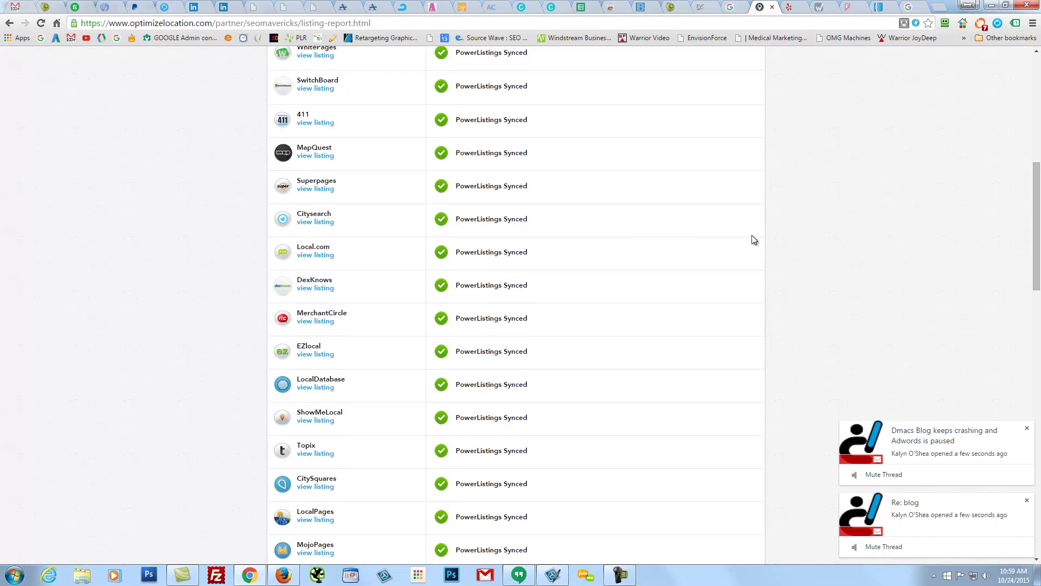
{"action": "scroll", "coordinate": [753, 237], "scroll_direction": "down", "scroll_amount": 20}
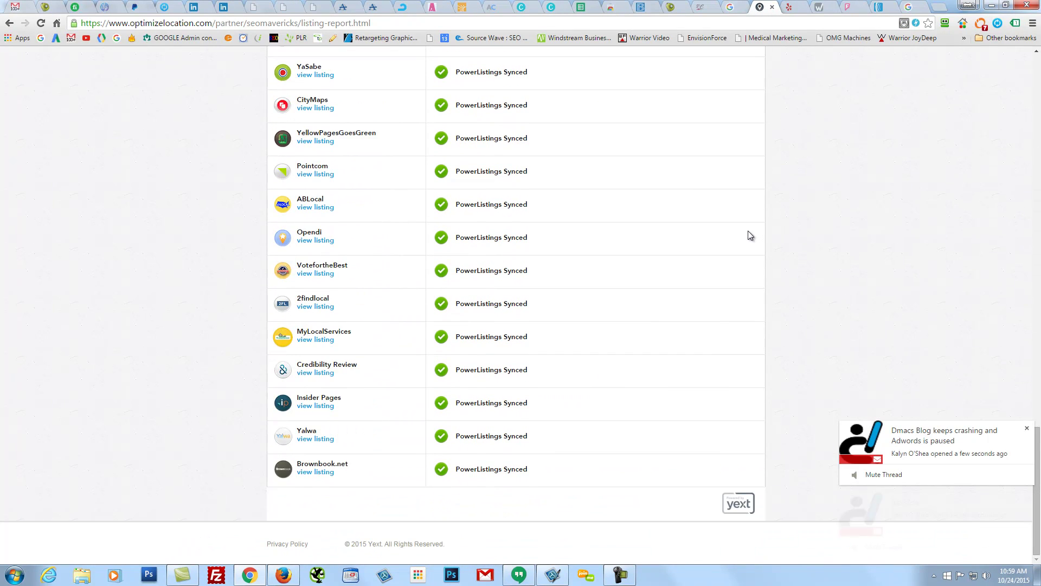
{"action": "scroll", "coordinate": [749, 235], "scroll_direction": "up", "scroll_amount": 20}
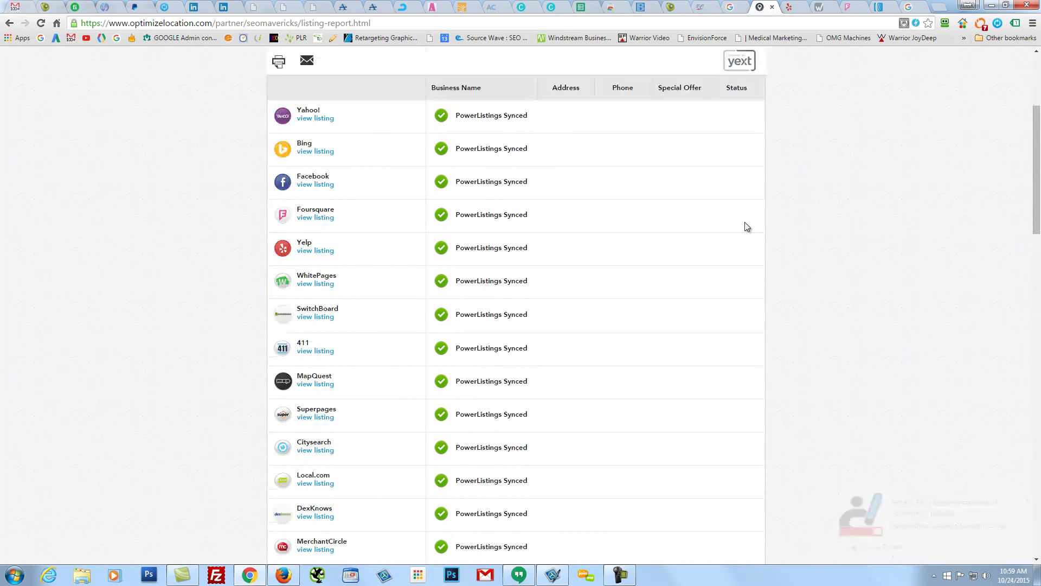
{"action": "left_click", "coordinate": [731, 6]}
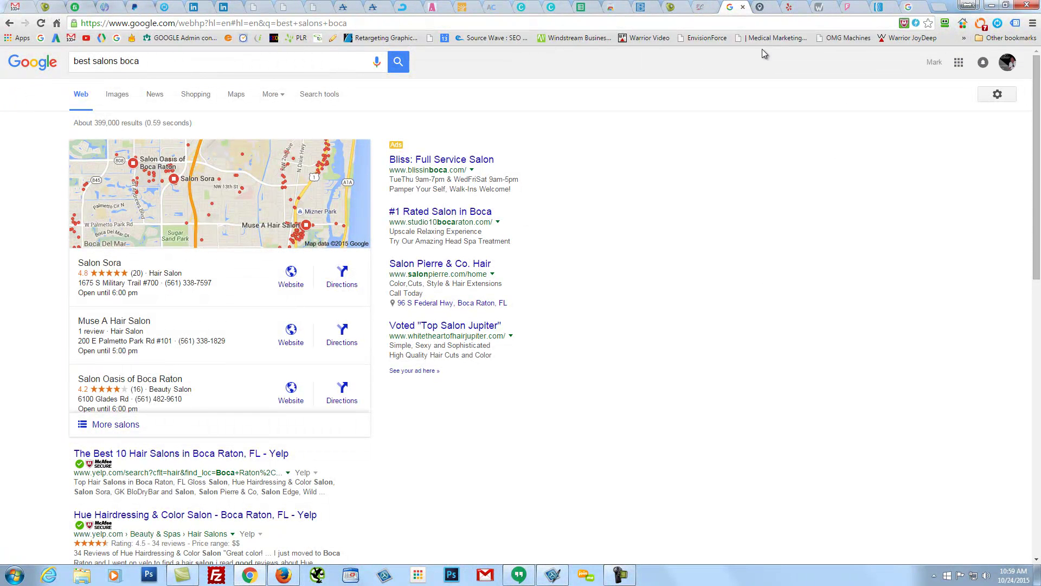
Step: Set the Facebook Post Reach range to 9/16/2015–10/24/2015, then return to the Analytics Audience Overview
{"action": "left_click", "coordinate": [279, 577]}
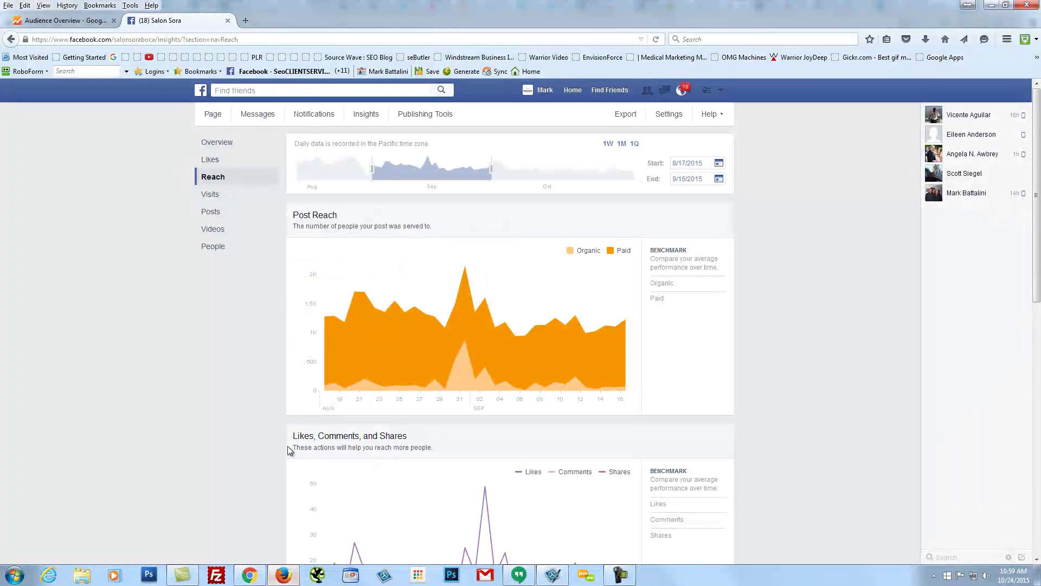
{"action": "left_click_drag", "start_coordinate": [442, 189], "coordinate": [550, 175]}
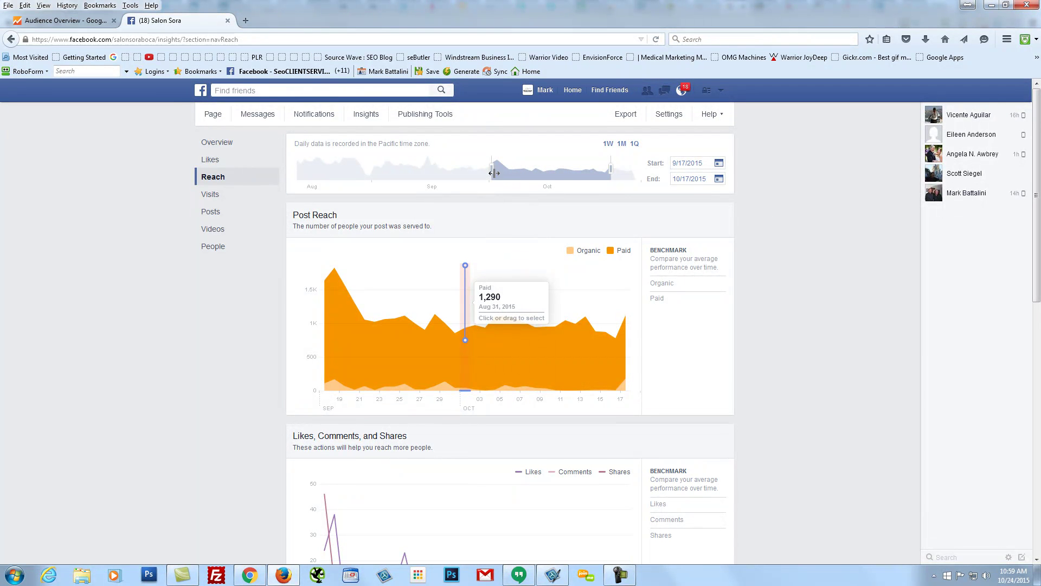
{"action": "left_click_drag", "start_coordinate": [612, 169], "coordinate": [638, 169]}
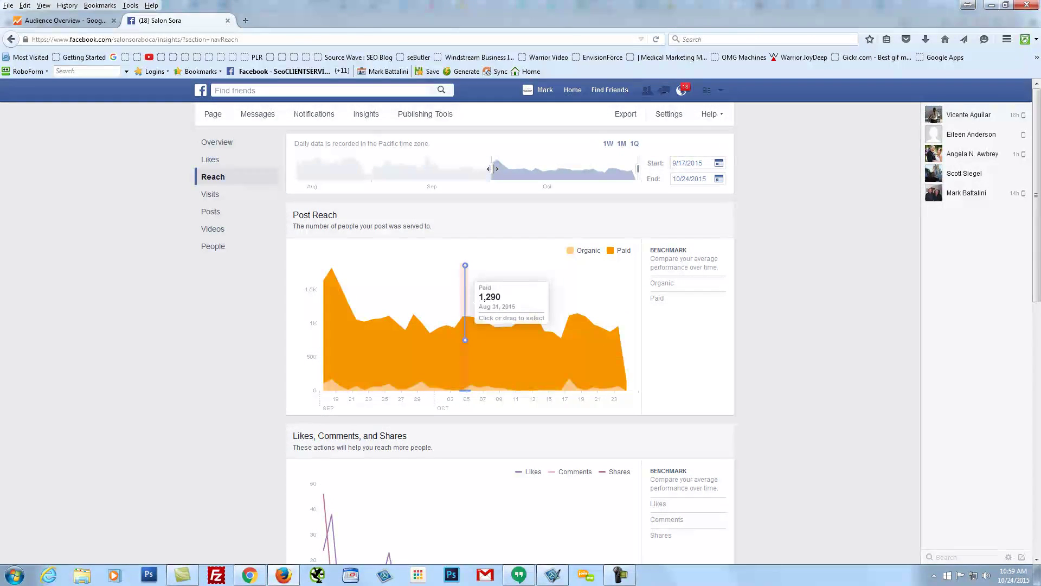
{"action": "left_click_drag", "start_coordinate": [491, 169], "coordinate": [490, 169]}
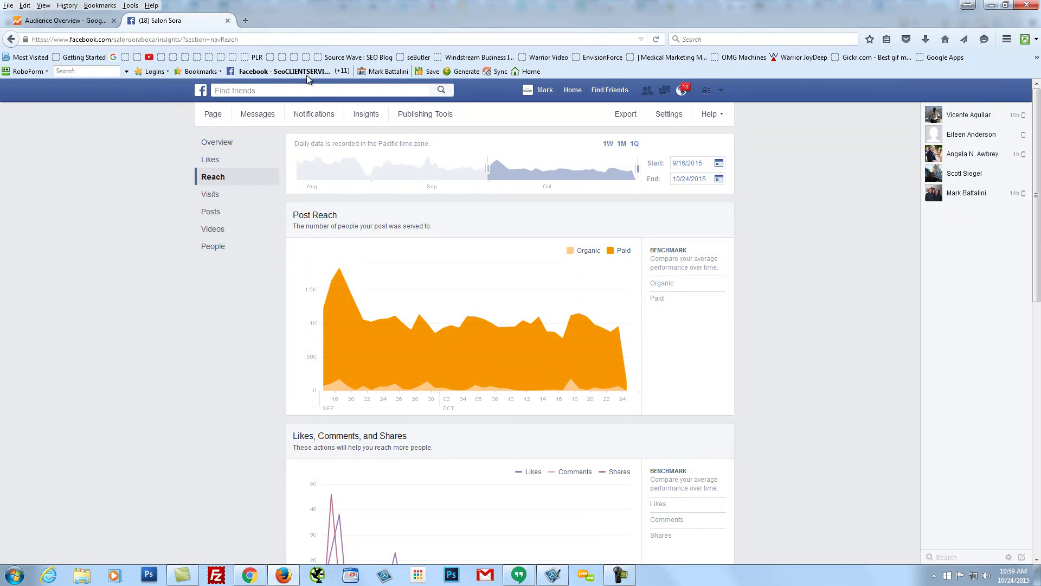
{"action": "left_click", "coordinate": [55, 20]}
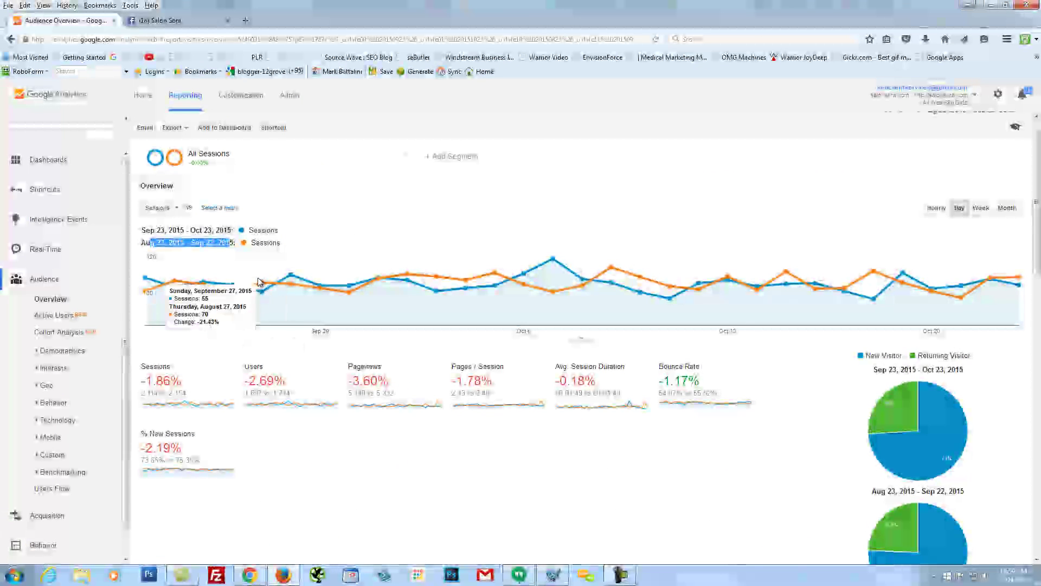
{"action": "left_click", "coordinate": [383, 244]}
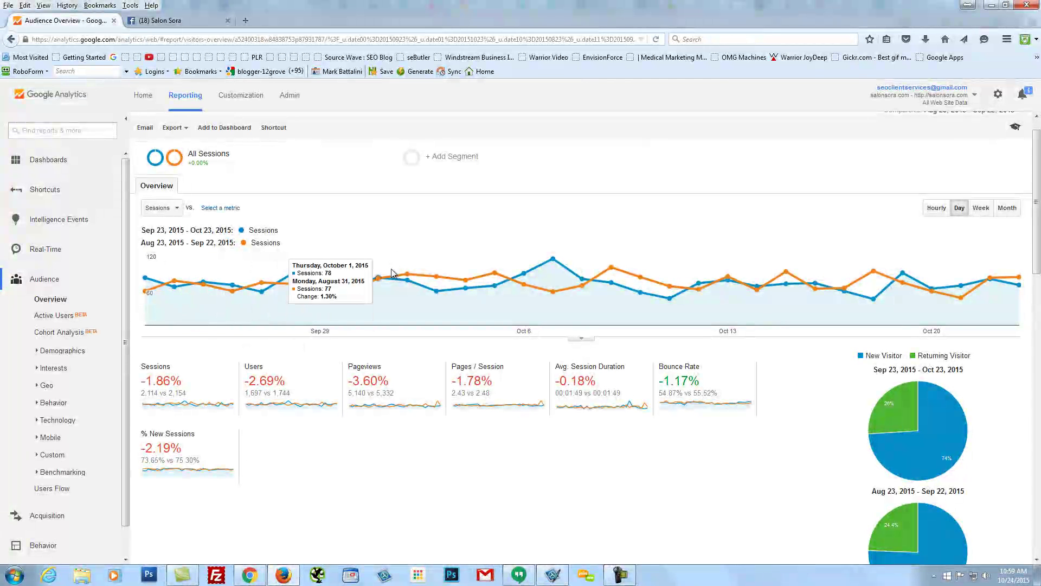
{"action": "scroll", "coordinate": [388, 266], "scroll_direction": "down", "scroll_amount": 2}
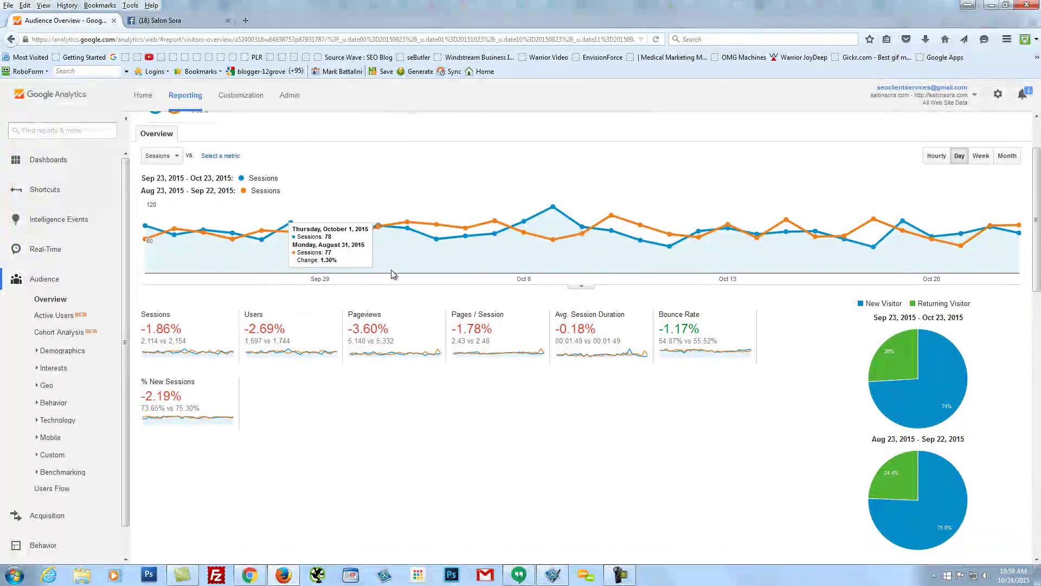
{"action": "double_click", "coordinate": [163, 328]}
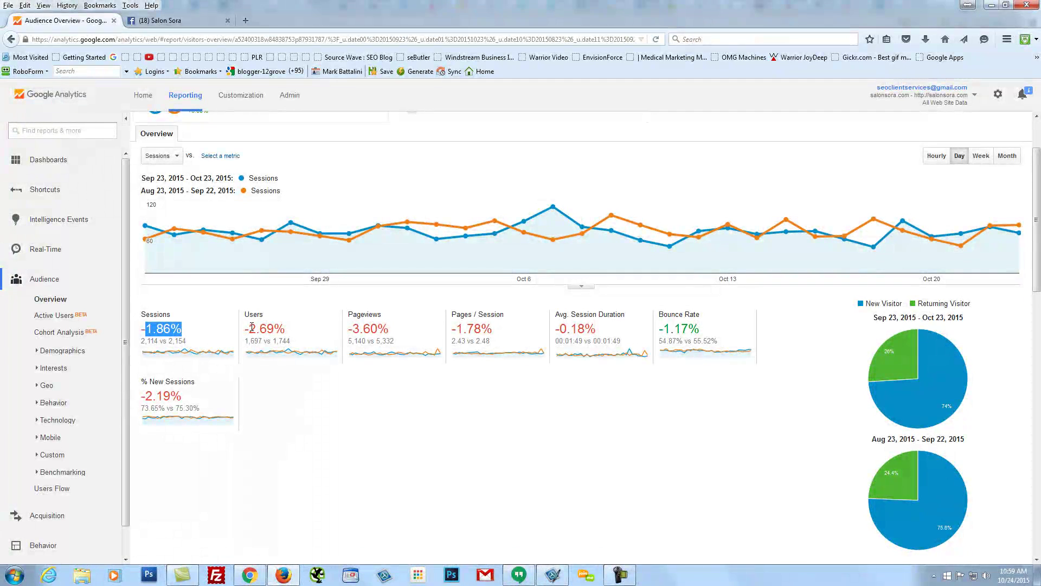
{"action": "double_click", "coordinate": [261, 328]}
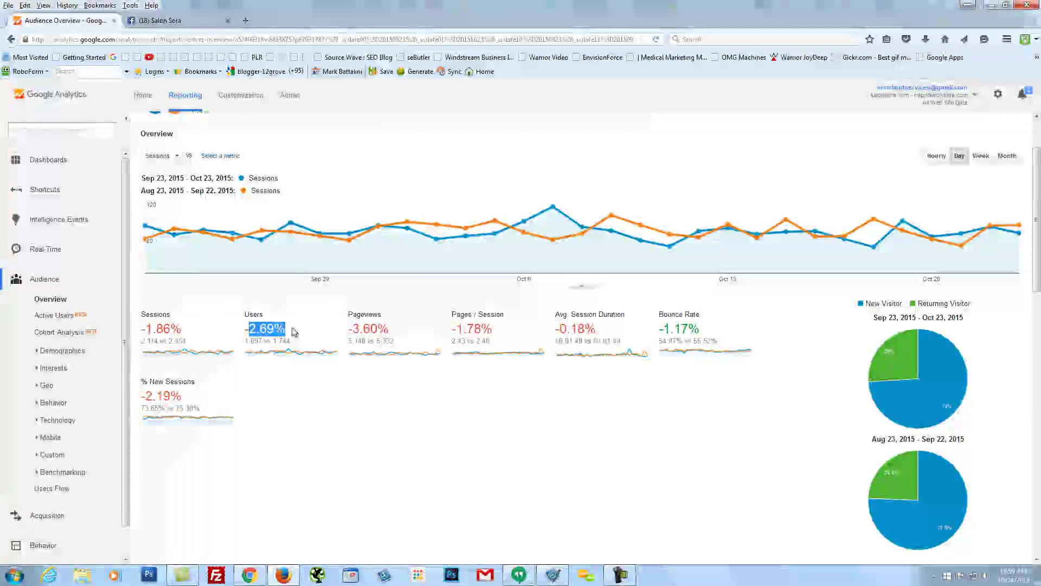
{"action": "double_click", "coordinate": [700, 327]}
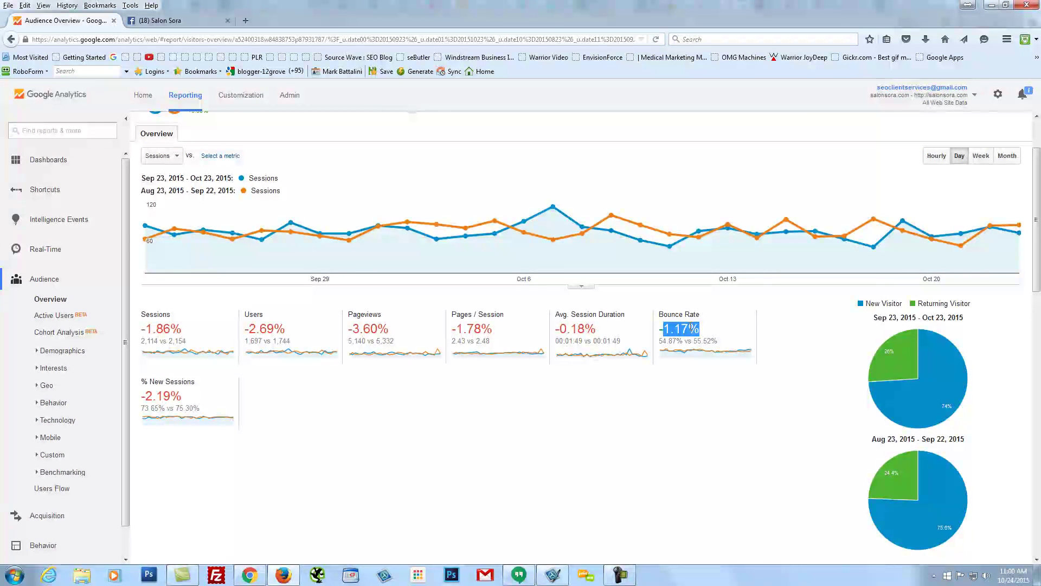
{"action": "left_click", "coordinate": [681, 362]}
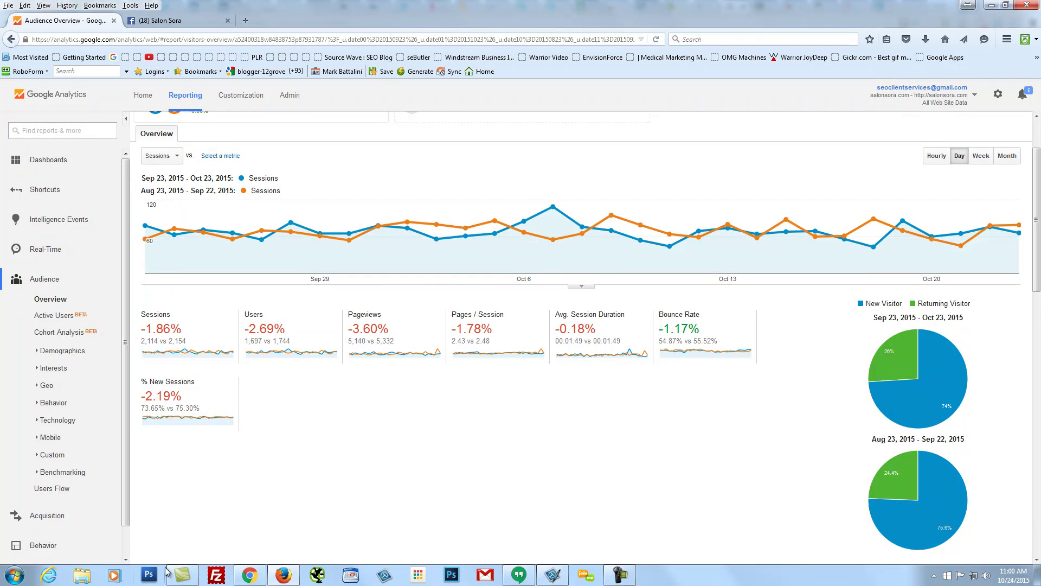
{"action": "mouse_move", "coordinate": [179, 576]}
{"action": "mouse_move", "coordinate": [166, 520]}
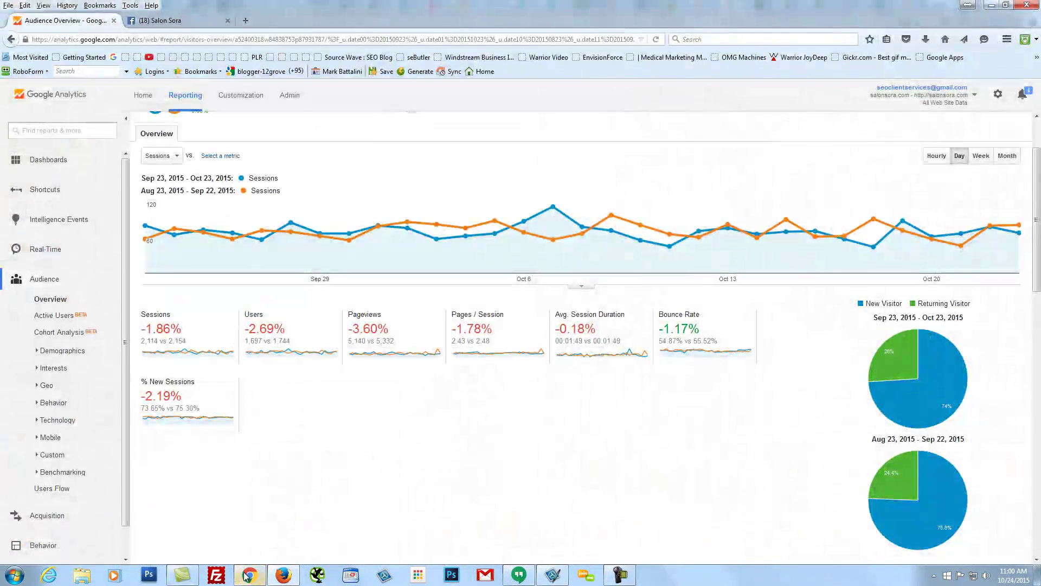
Step: Return to the Google results for 'best salons boca', with Salon Sora leading the local listings
{"action": "left_click", "coordinate": [247, 576]}
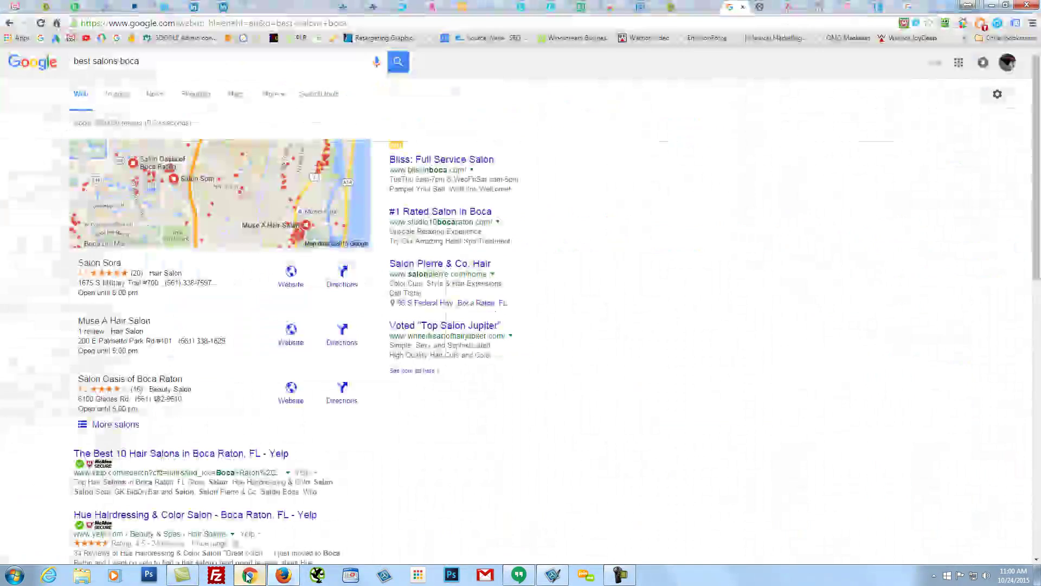